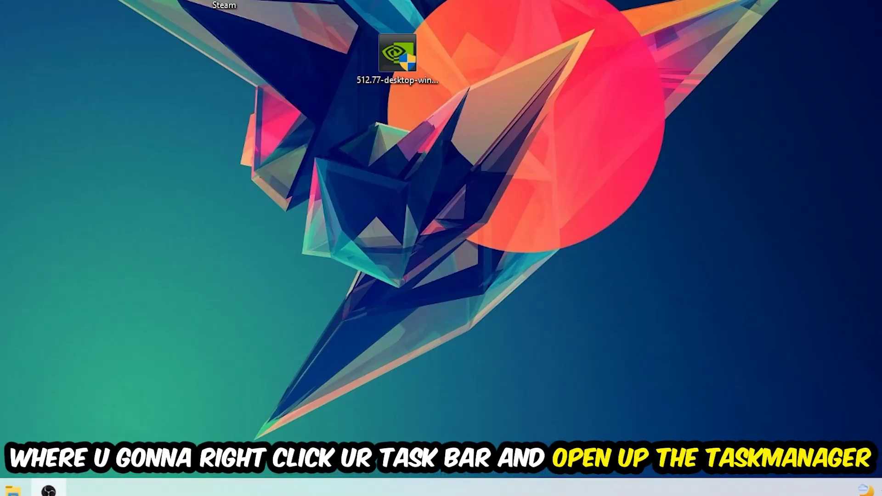
- Bring up Task Manager maximized and sort processes by CPU, then by GPU usage
right_click(385, 484)
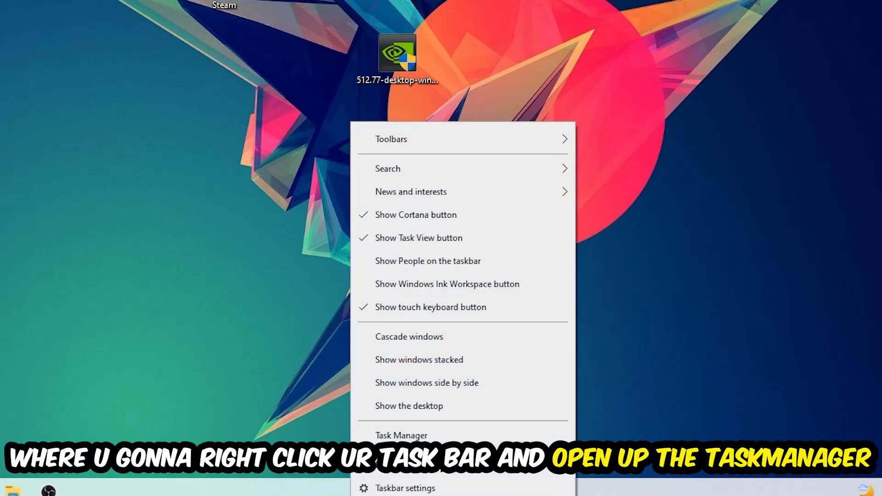
click(412, 450)
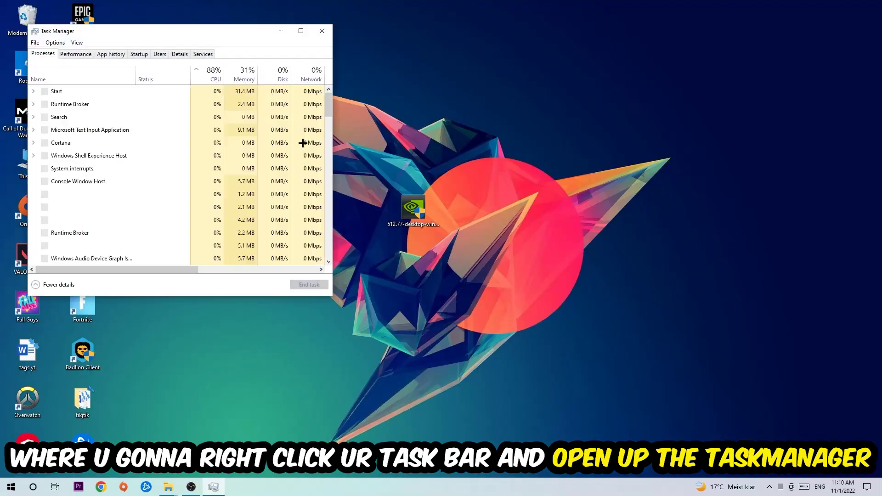
click(295, 28)
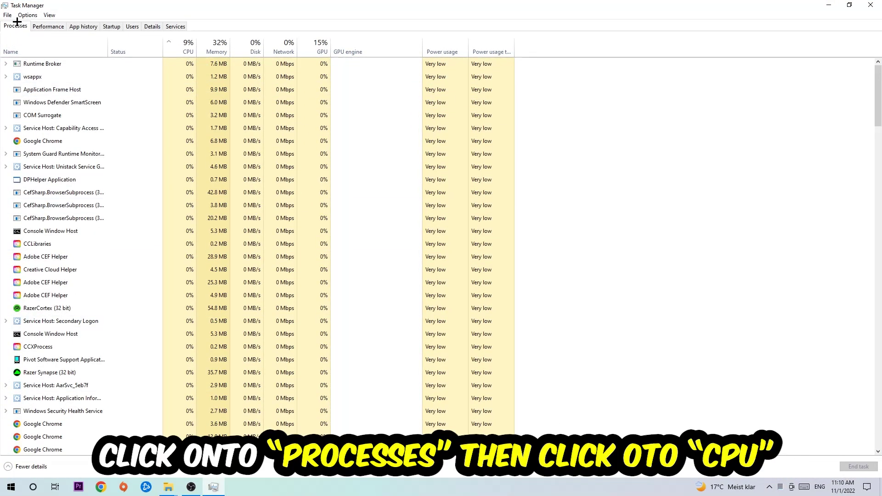
click(192, 44)
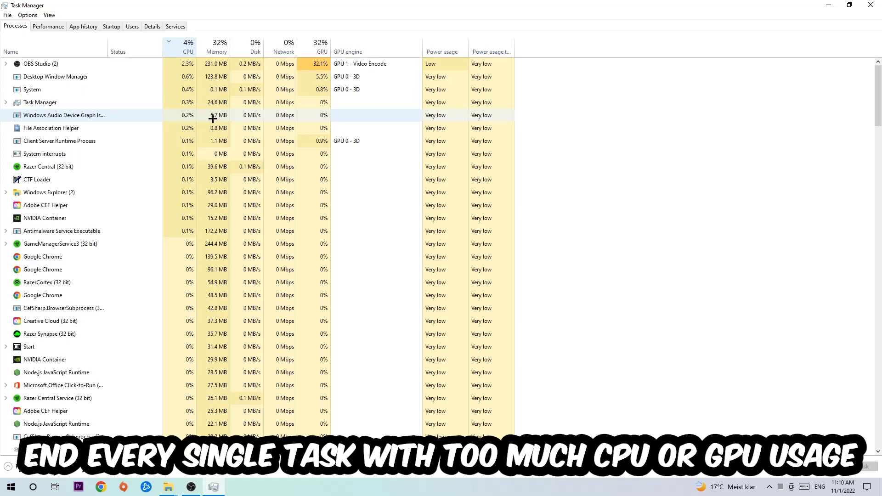
click(309, 46)
- Review actions for the OBS Studio process, leave it running, and close Task Manager
click(324, 63)
right_click(325, 63)
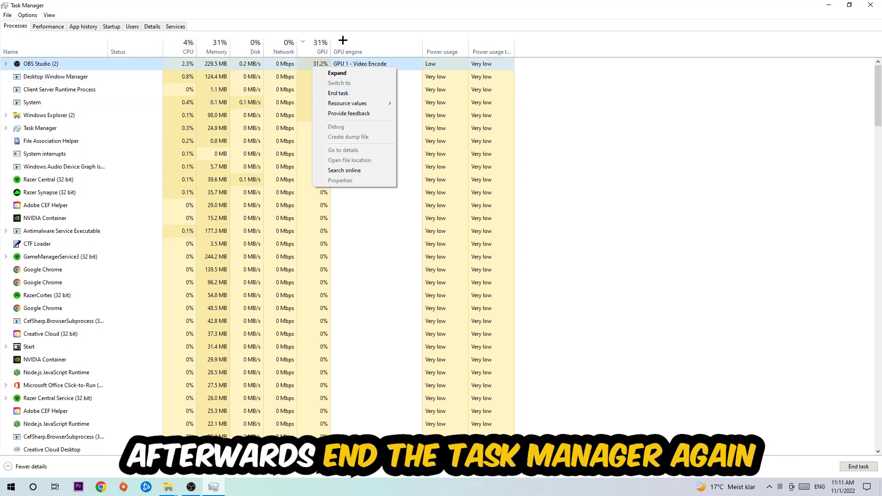
click(341, 40)
click(868, 5)
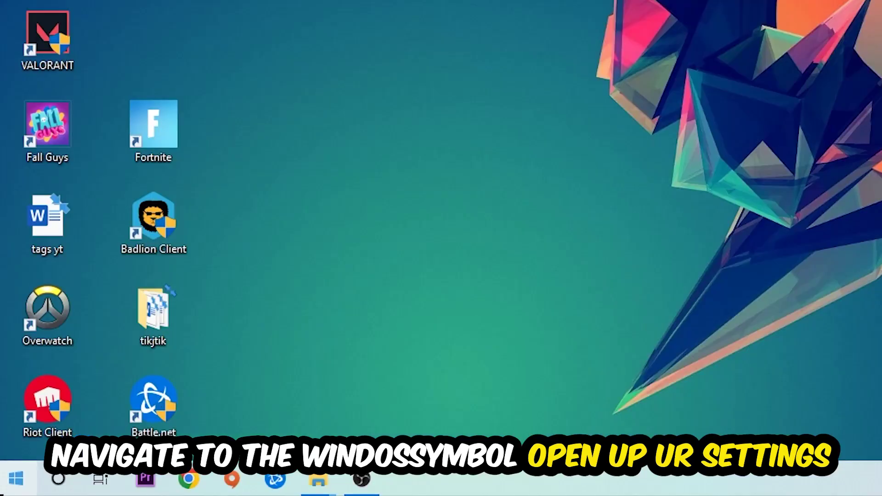
- Reach the Gaming settings from Start, showing Xbox Game Bar turned off
click(11, 487)
click(13, 396)
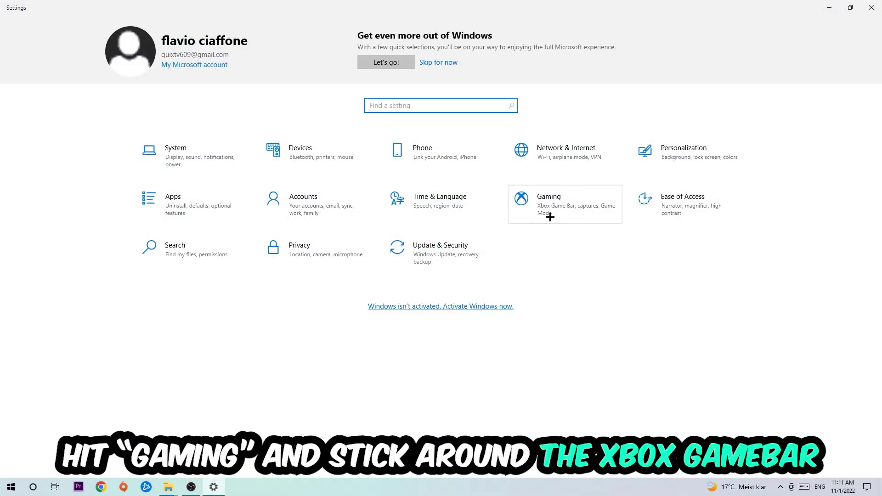
click(545, 193)
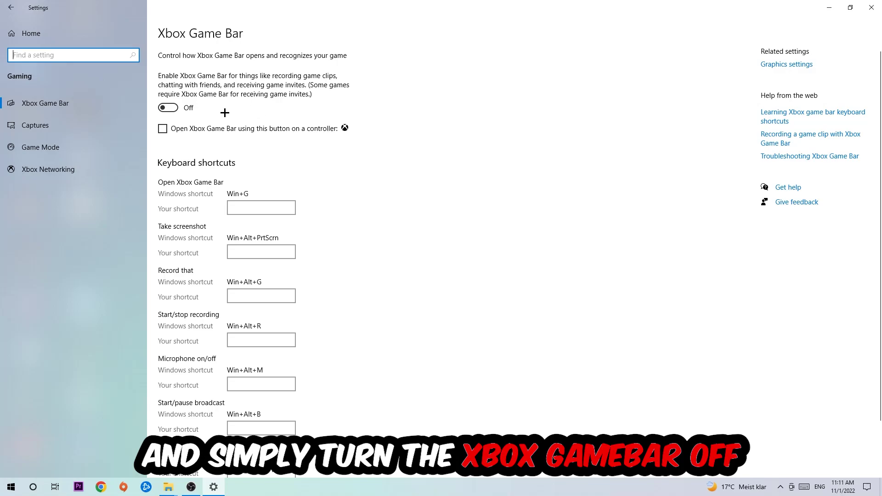
- Check Captures shows background recording off, then review the Game Mode page
click(81, 132)
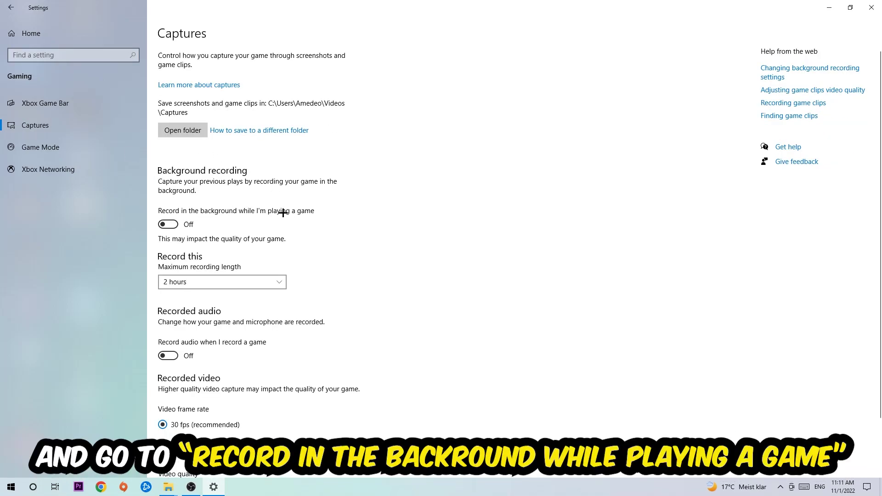
click(34, 149)
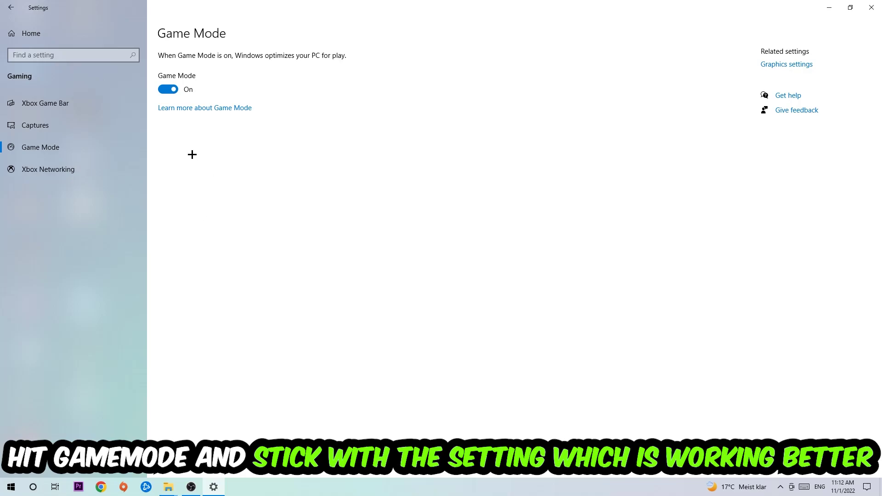
- Return to the Settings home and check Windows Update reports the PC up to date
click(11, 8)
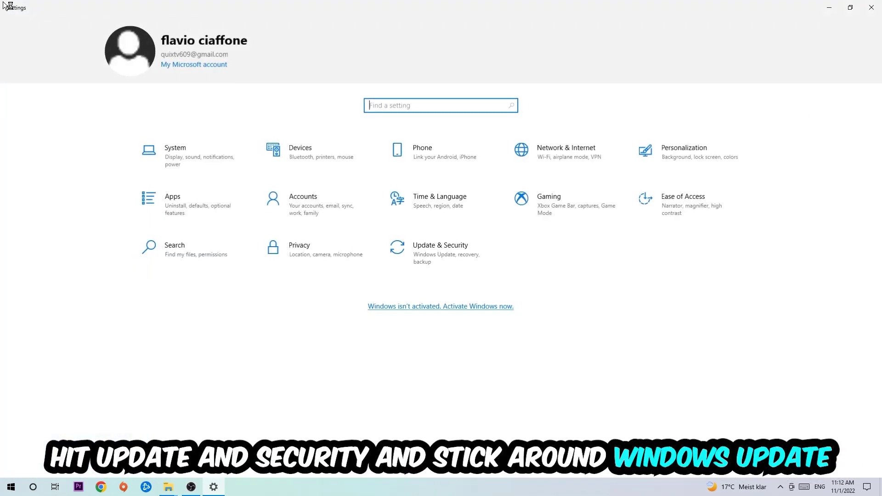
click(420, 256)
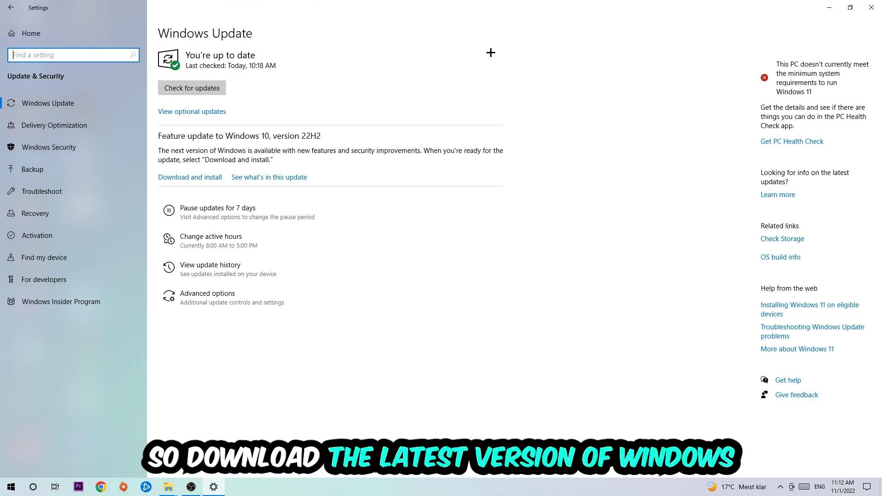
- Close Settings and drag the NVIDIA 512.77 driver installer icon lower on the desktop
click(872, 7)
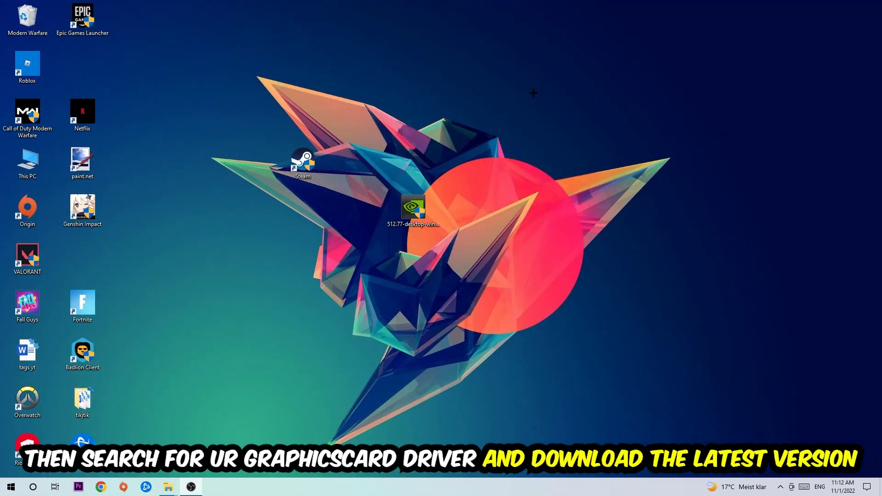
drag(413, 206, 414, 255)
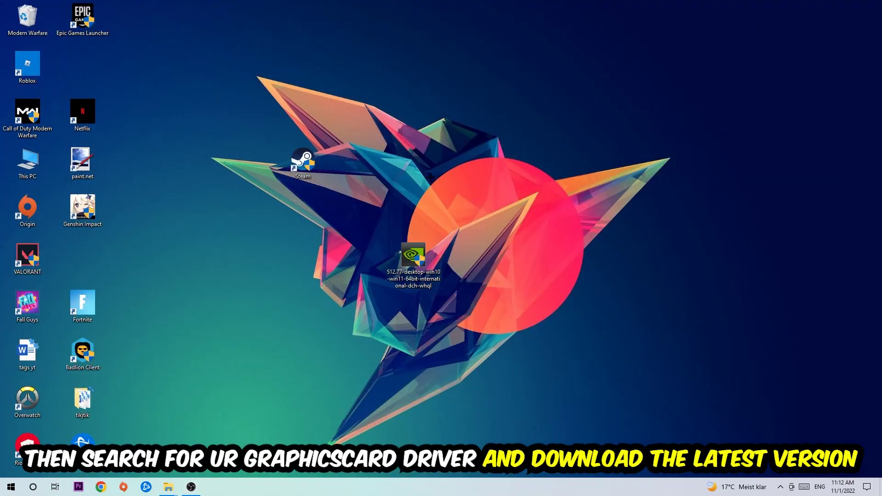